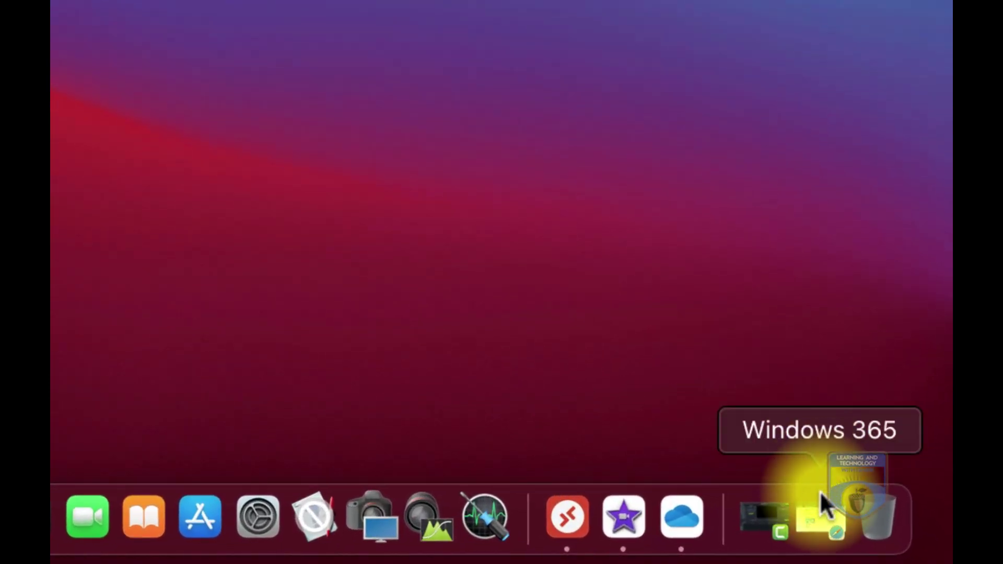
# - Restore the Safari window to the Windows 365 home page showing CloudPCDemo and the Quick actions
pyautogui.click(906, 548)
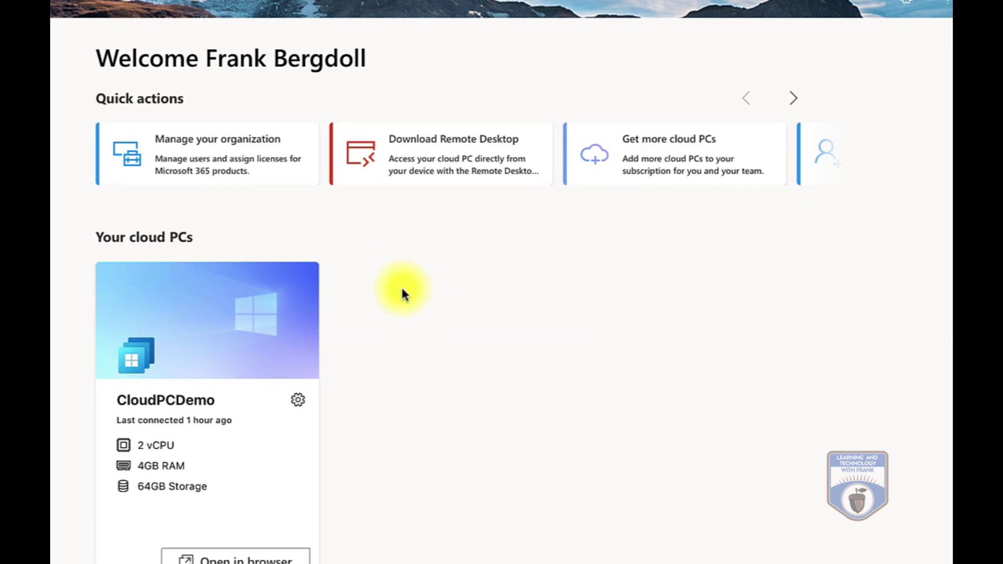
pyautogui.scroll(-2, 427, 330)
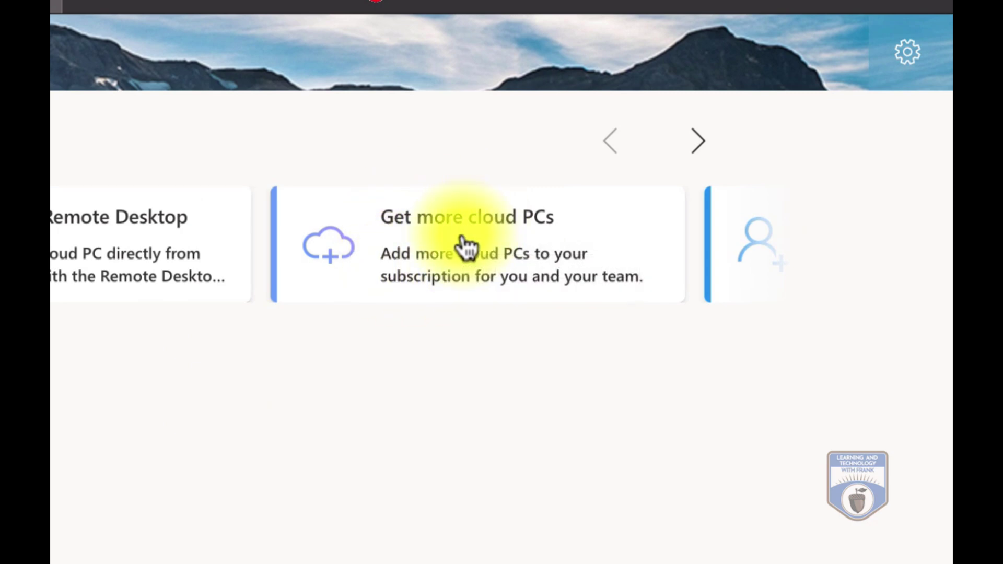
# - Go to Purchase services via Get more cloud PCs and bring the Windows 365 plans and prices into view
pyautogui.click(466, 246)
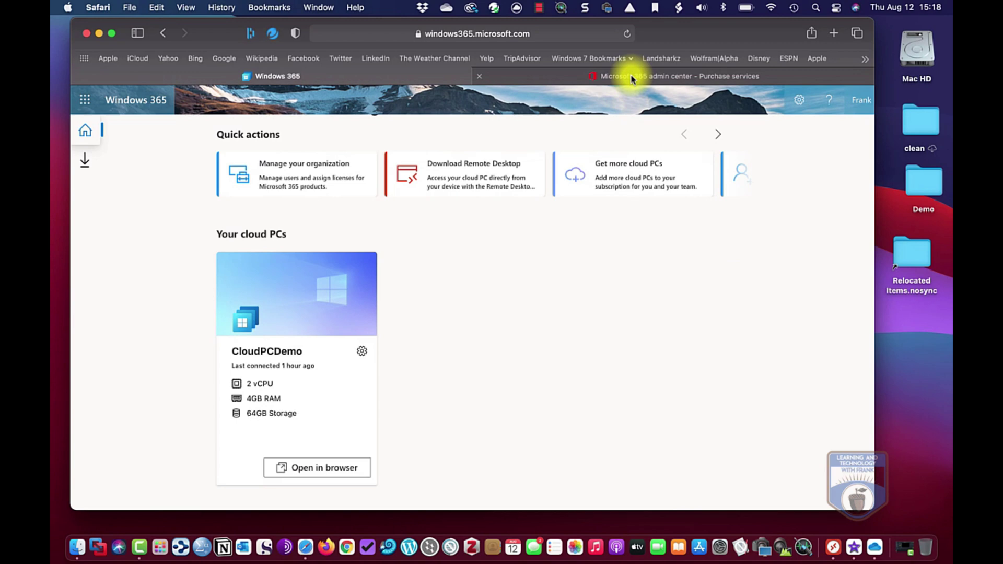
pyautogui.click(633, 78)
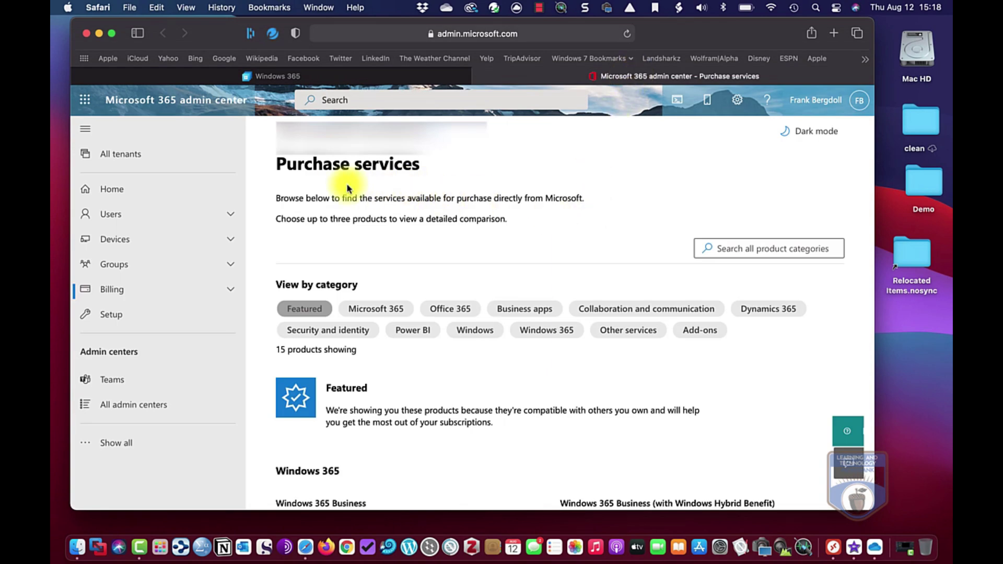
pyautogui.scroll(-3, 528, 385)
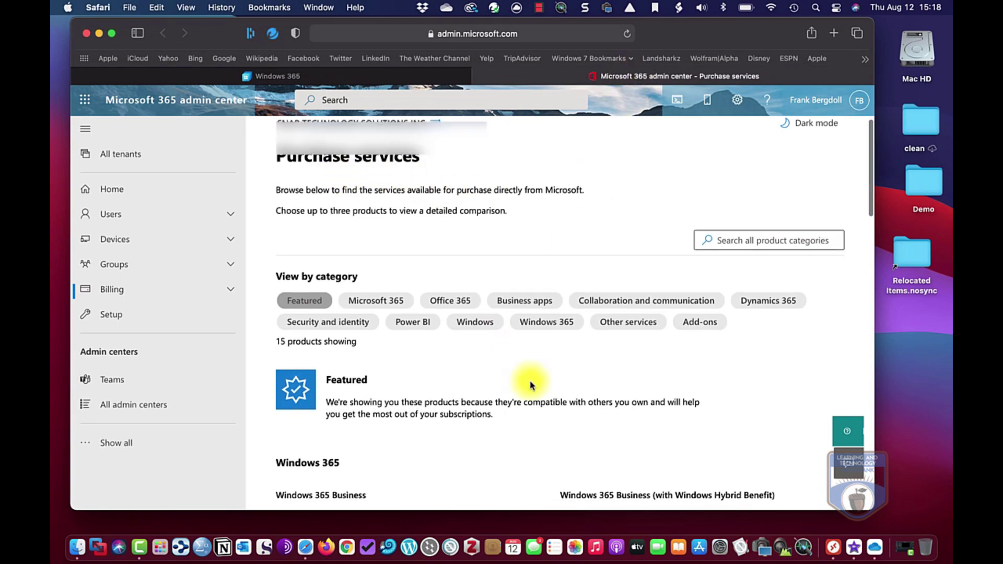
pyautogui.scroll(-2, 531, 385)
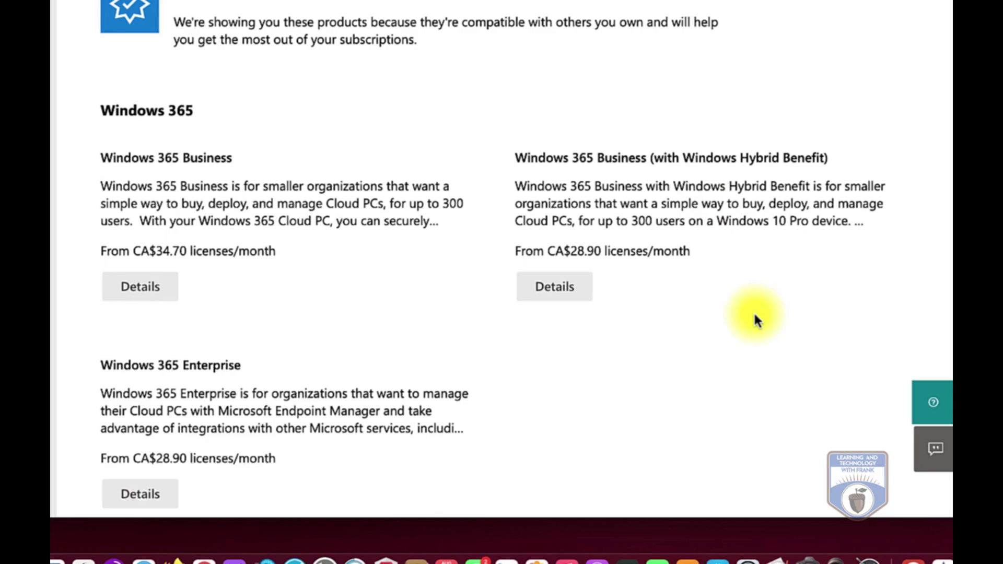
# - Pick the 2 vCPU, 4 GB, 128 GB Hybrid Benefit plan and tick the Windows 10 Pro licence acknowledgement
pyautogui.click(569, 295)
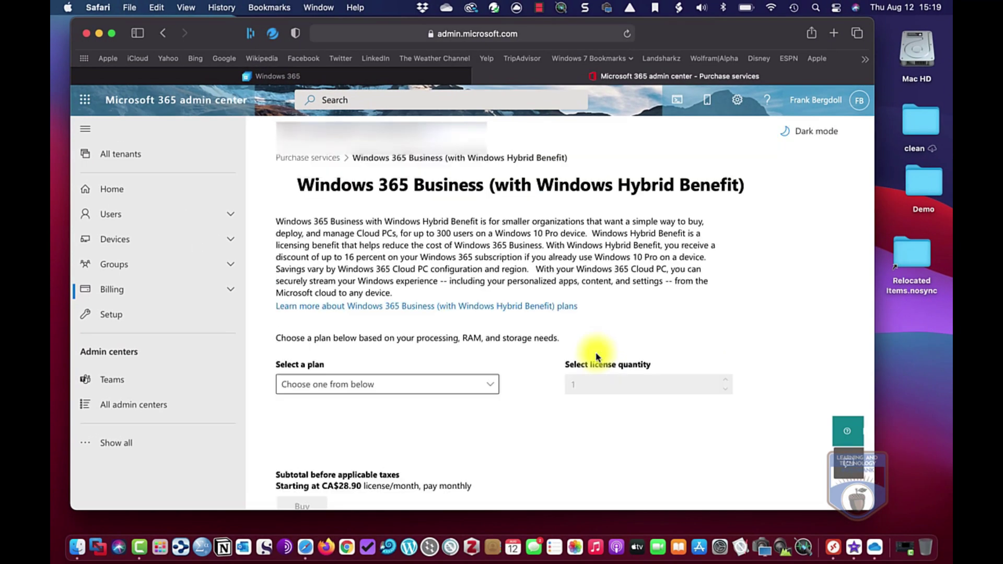
pyautogui.click(491, 389)
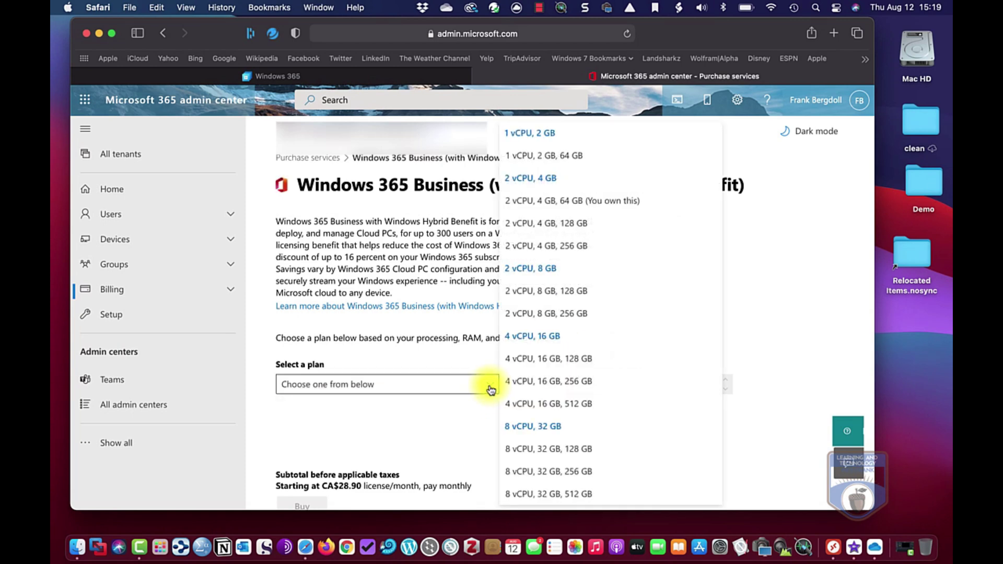
pyautogui.click(534, 222)
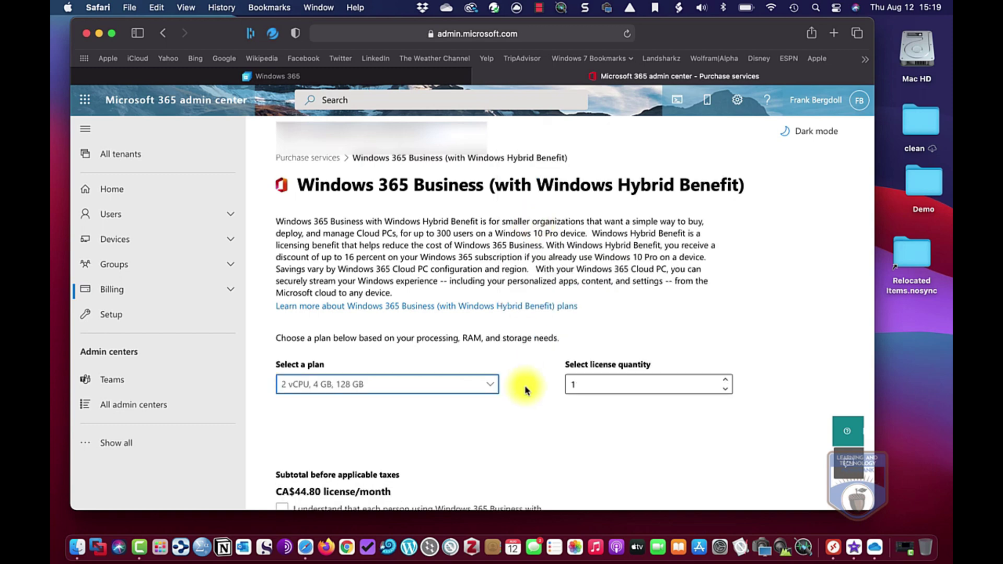
pyautogui.scroll(-3, 525, 385)
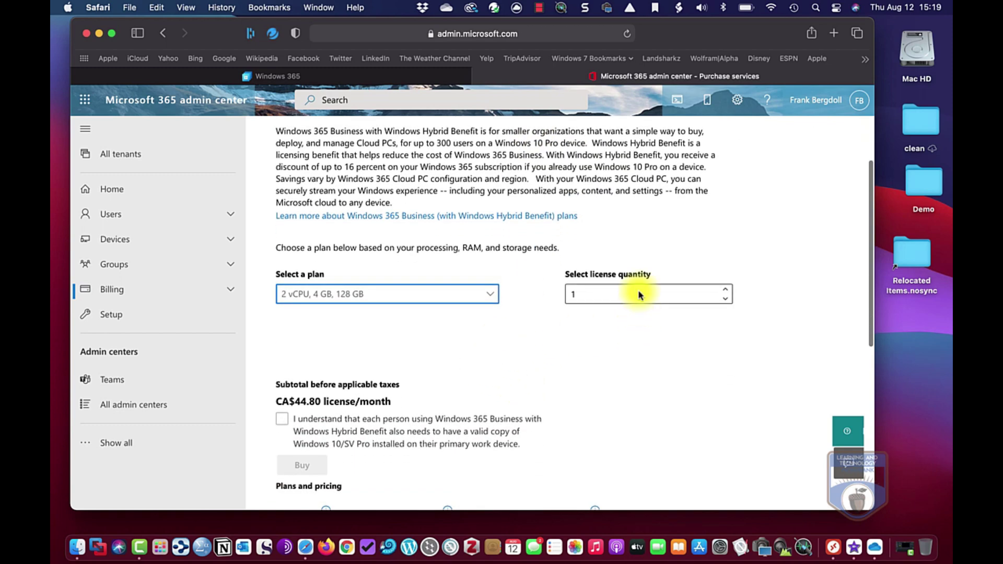
pyautogui.scroll(-2, 462, 373)
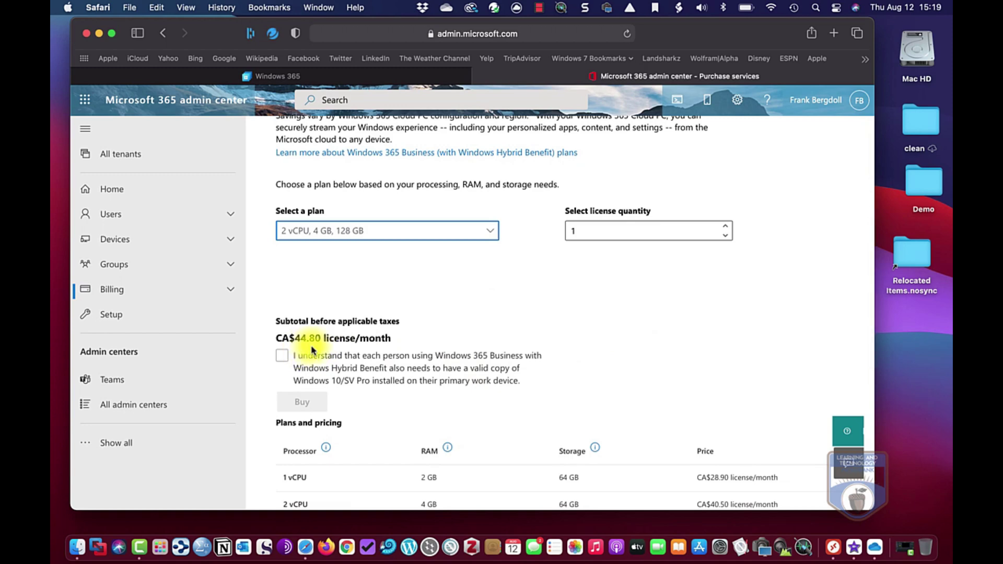
pyautogui.click(281, 357)
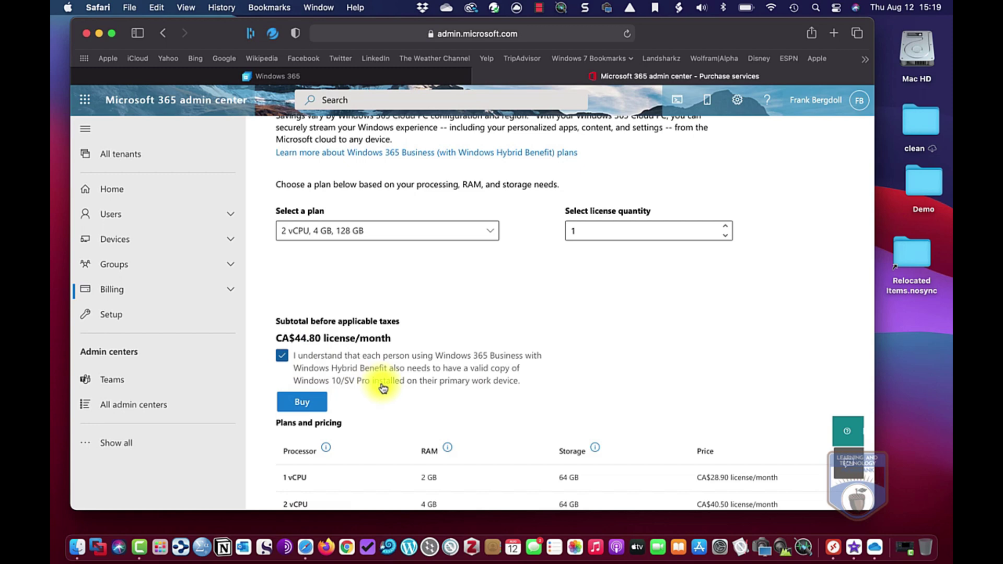
pyautogui.scroll(-3, 382, 387)
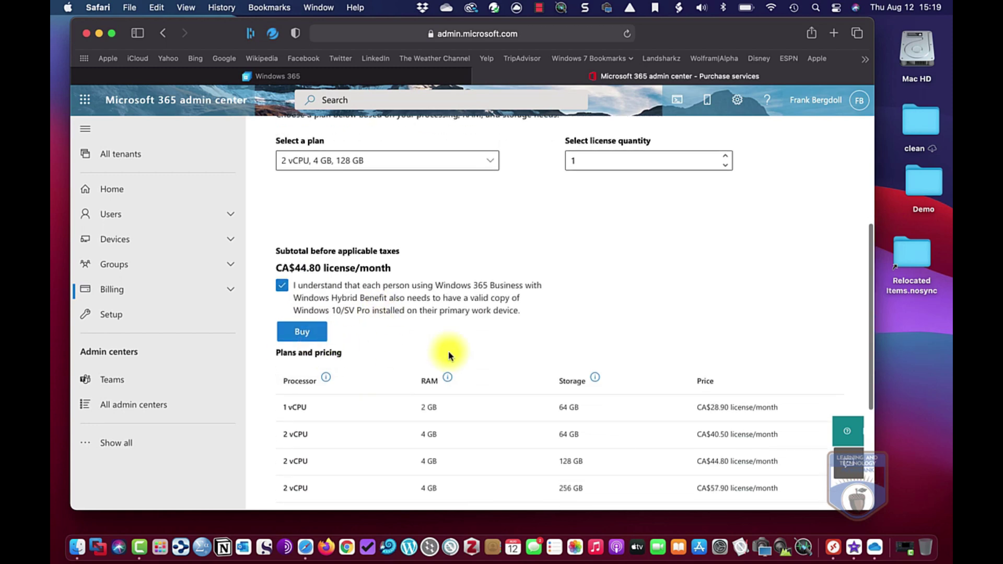
pyautogui.scroll(5, 546, 261)
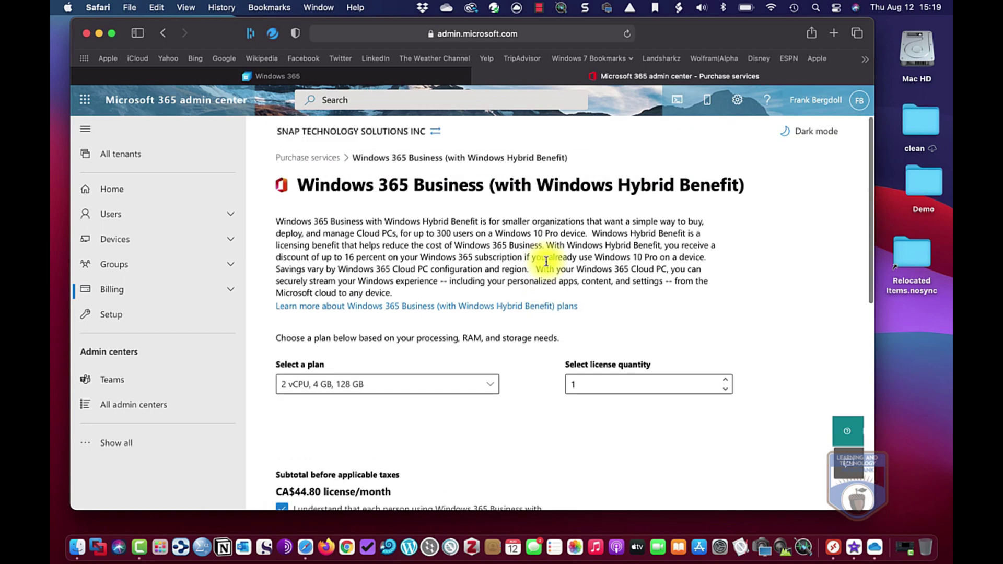
# - Copy the Mac client's Remote Desktop subscription URL from the Download Remote Desktop page
pyautogui.click(394, 73)
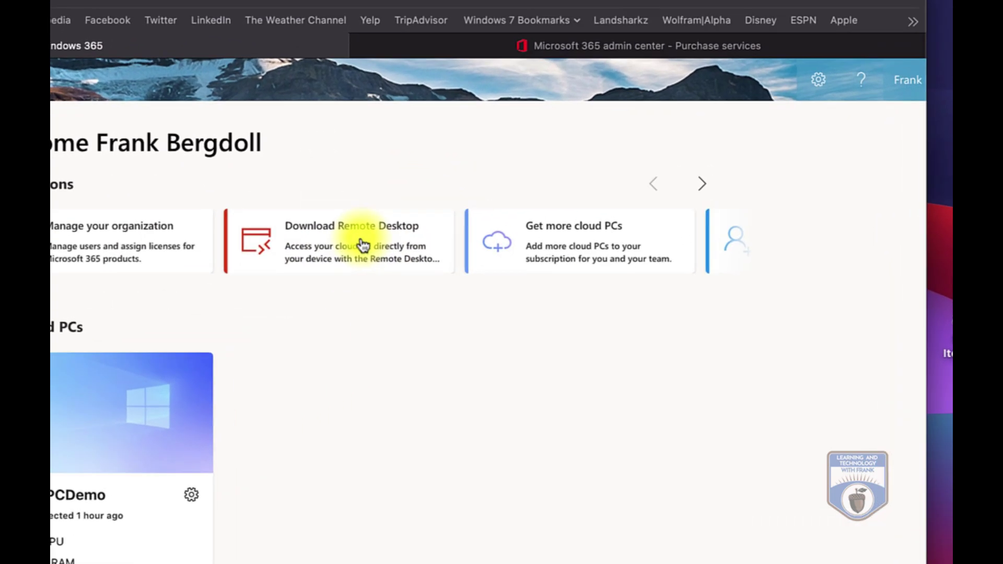
pyautogui.click(479, 215)
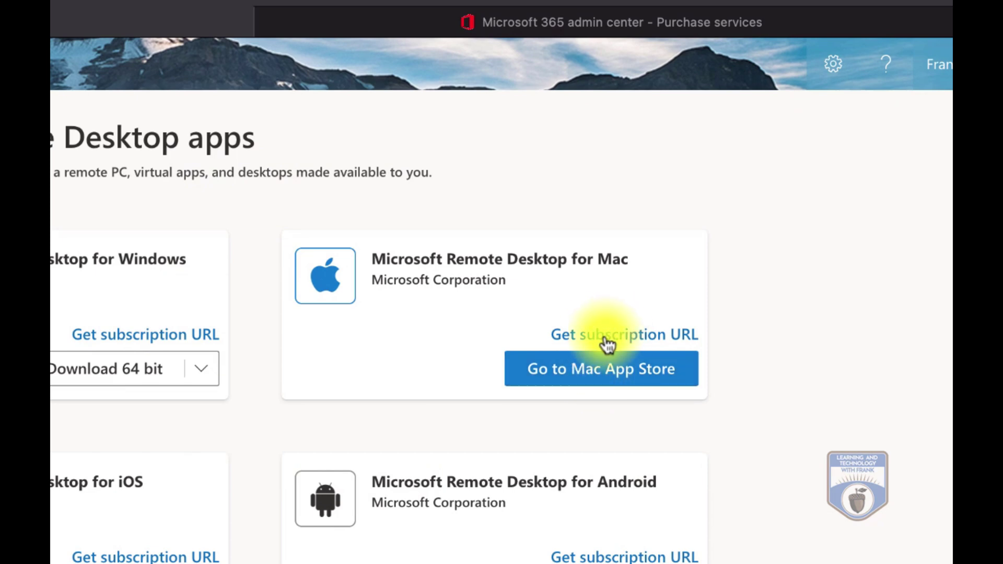
pyautogui.click(608, 340)
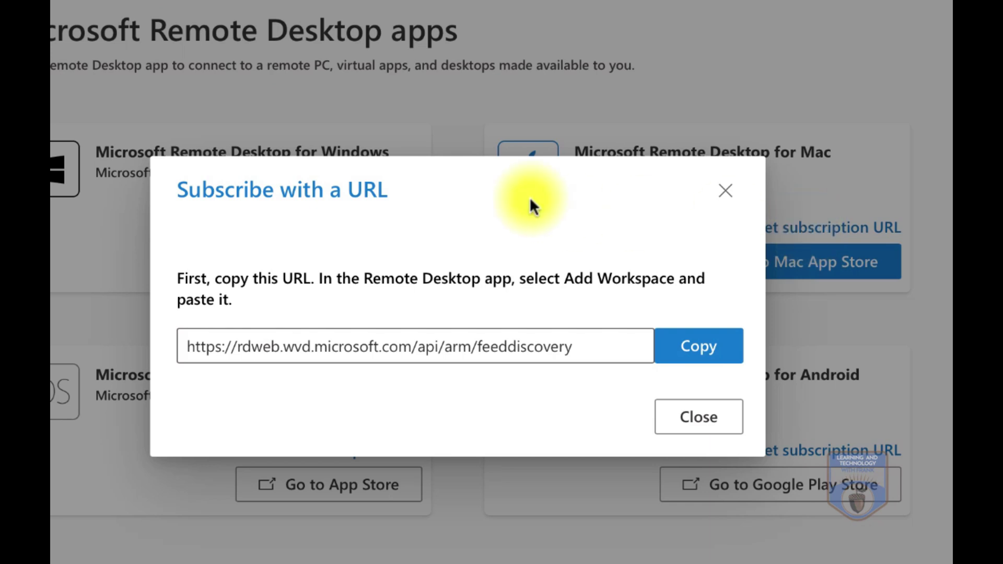
pyautogui.click(697, 351)
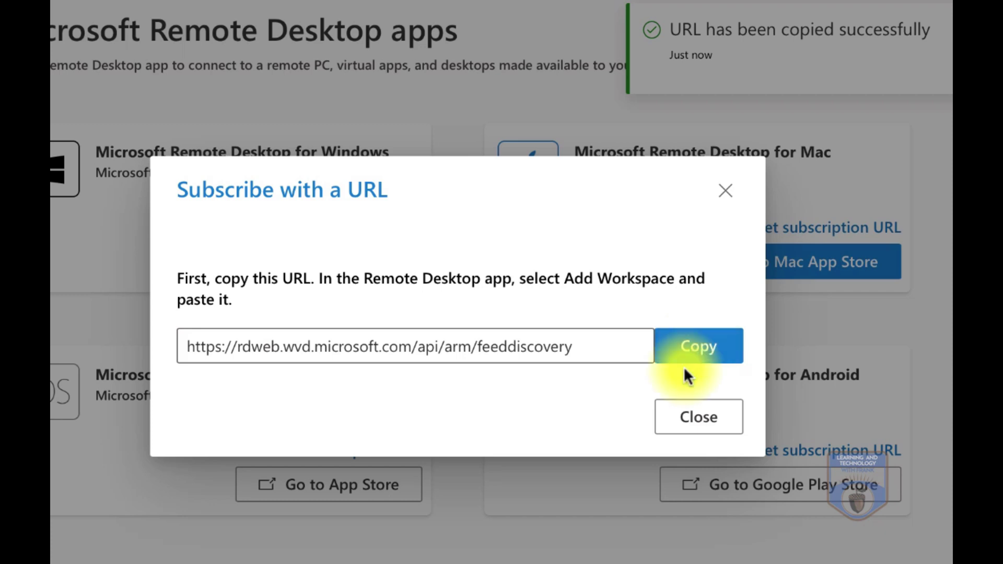
pyautogui.click(695, 421)
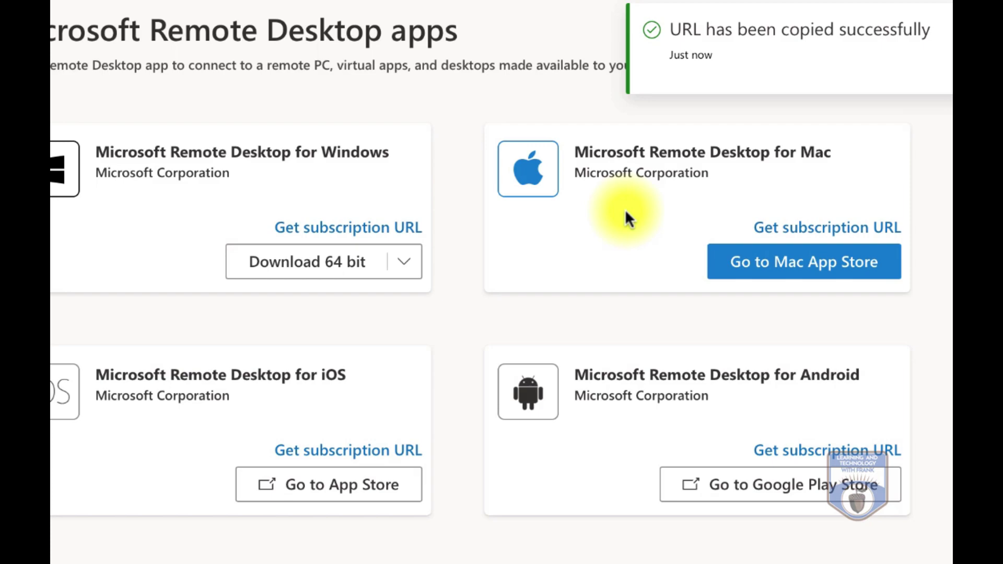
# - Launch CloudPCDemo in Safari's web client, allowing clipboard, microphone, printer and file transfer
pyautogui.press('Escape')
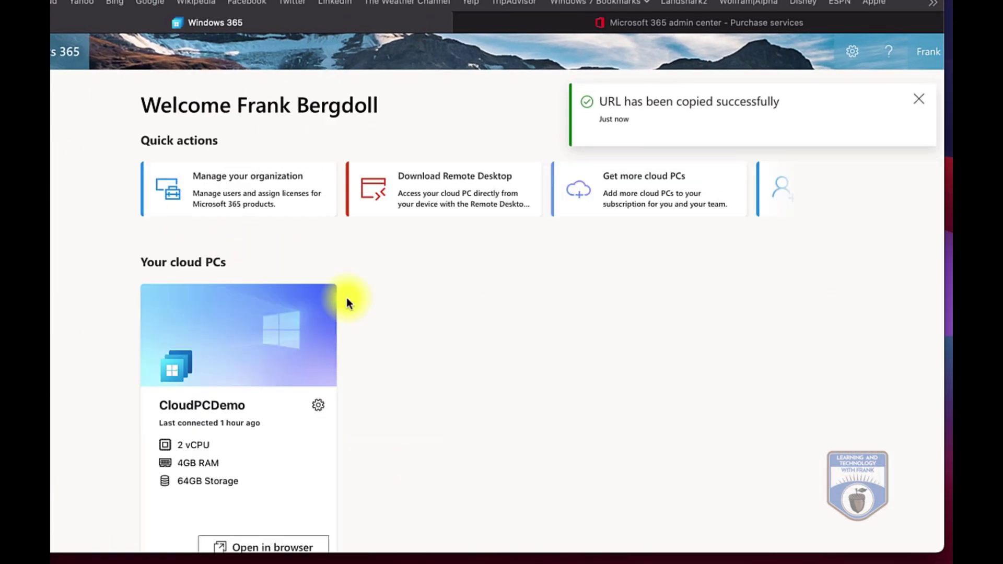
pyautogui.scroll(-1, 417, 363)
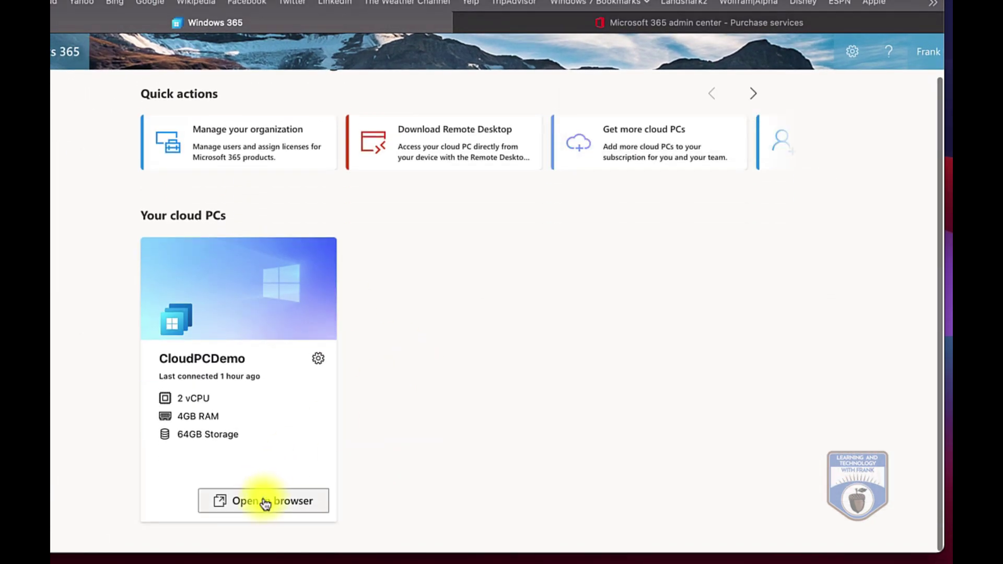
pyautogui.click(262, 501)
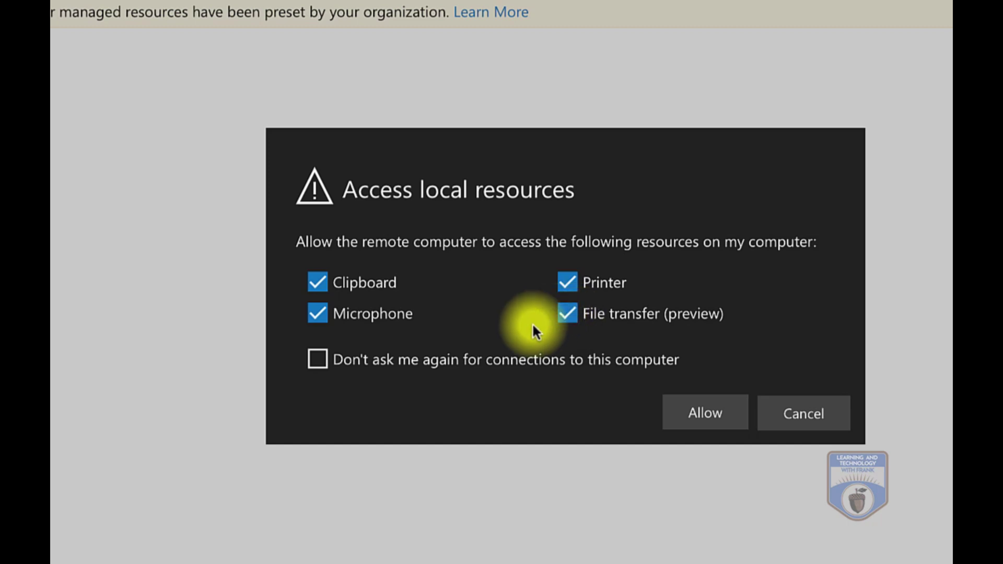
pyautogui.click(698, 418)
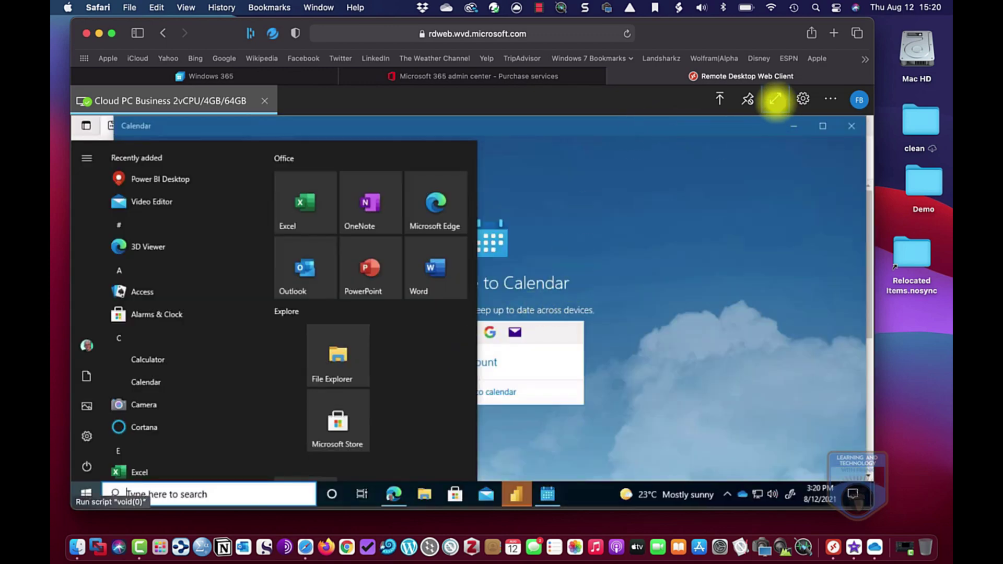
# - In full screen, close the Cloud PC's Calendar, Edge and Power BI Desktop without saving
pyautogui.click(775, 99)
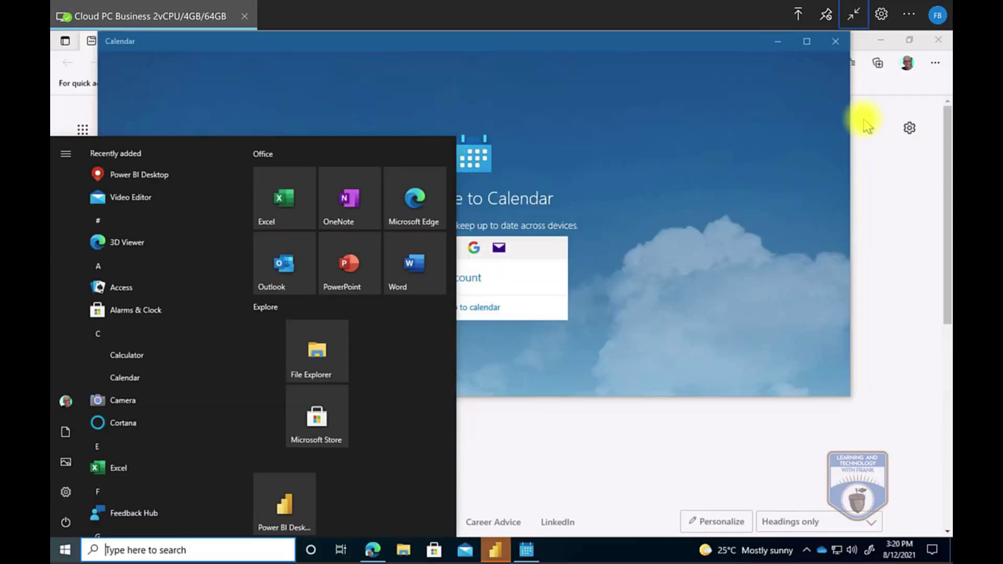
pyautogui.click(835, 41)
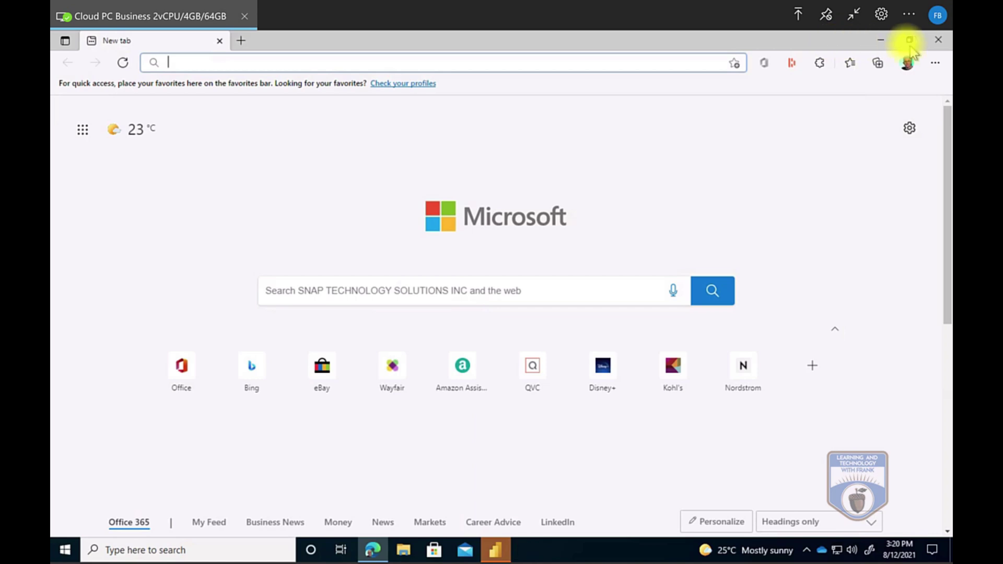
pyautogui.click(938, 40)
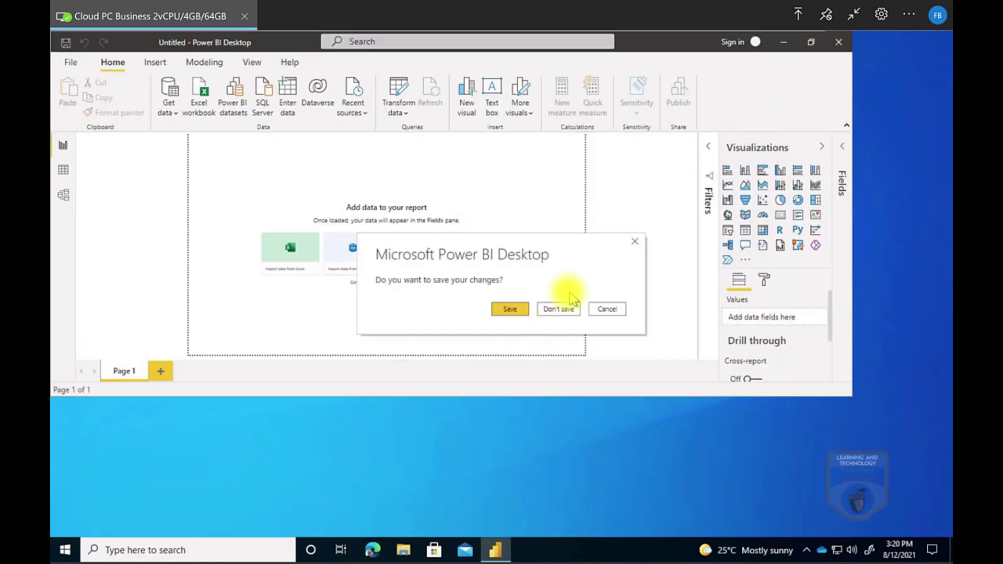
pyautogui.click(563, 309)
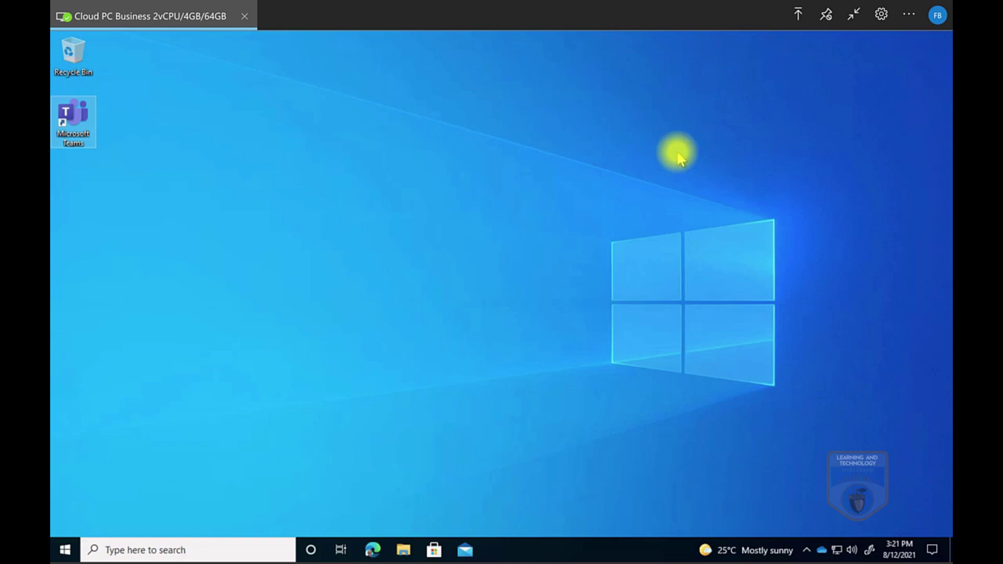
# - Exit full screen, end the browser session, and return to Windows 365's Remote Desktop apps page
pyautogui.click(855, 14)
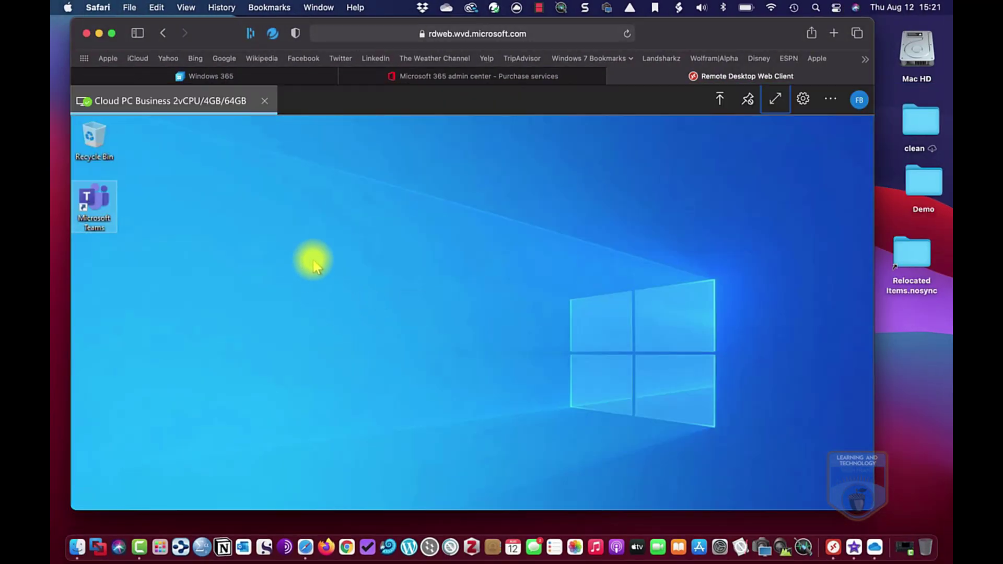
pyautogui.click(265, 100)
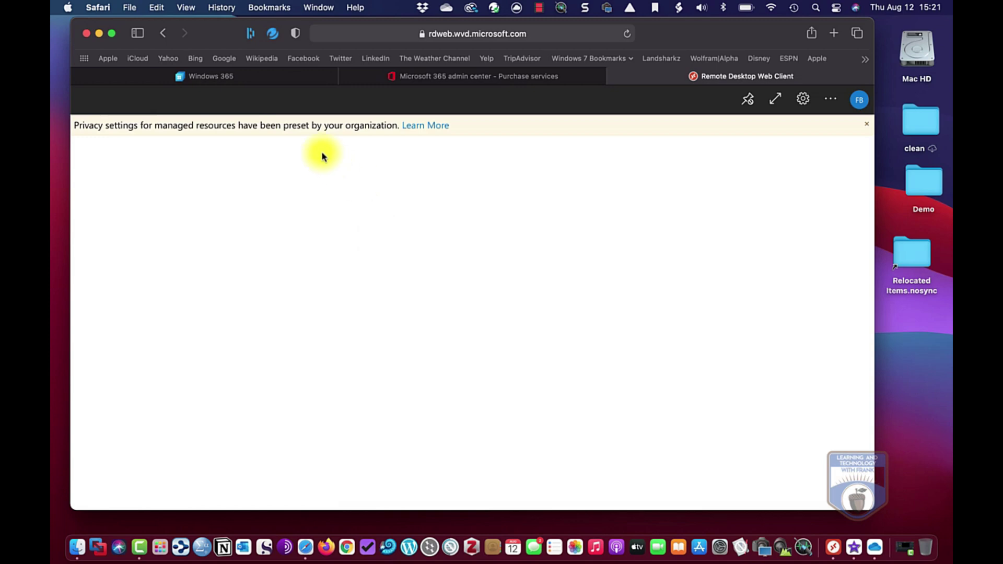
pyautogui.click(269, 75)
pyautogui.click(463, 173)
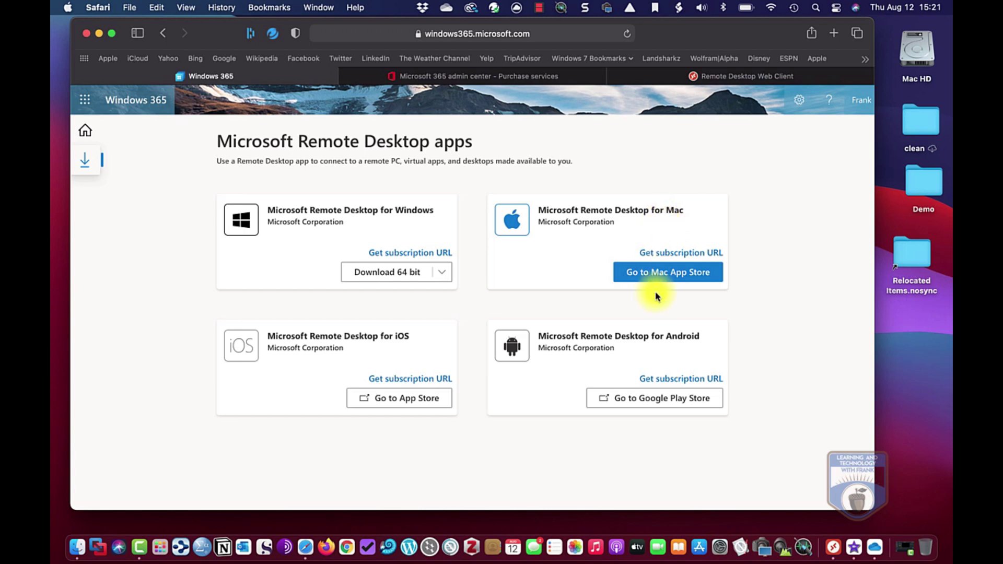
# - Delete the Cloud PC Business 1vCPU/2GB/64GB workspace in Microsoft Remote Desktop, leaving Workspaces empty
pyautogui.click(834, 547)
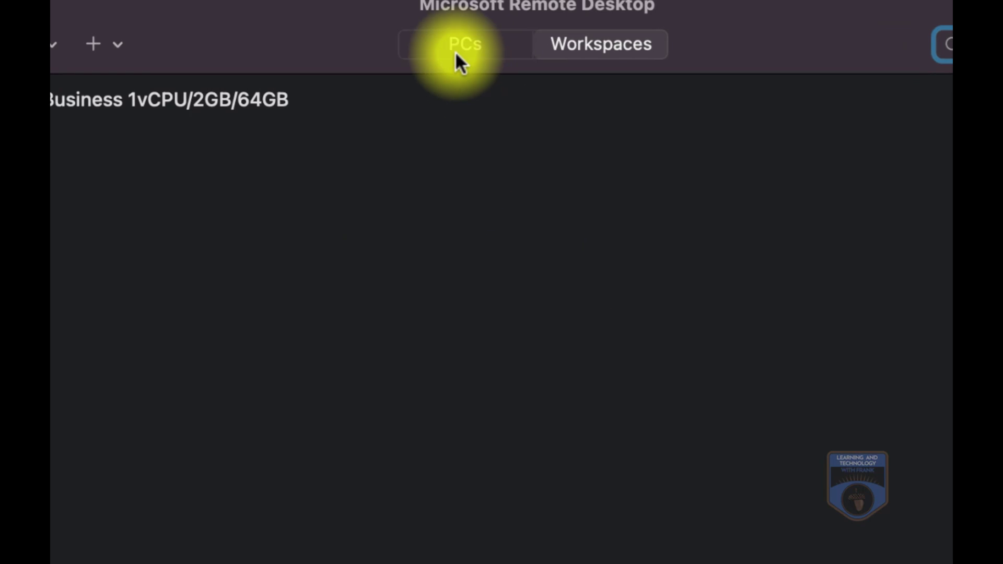
pyautogui.click(458, 51)
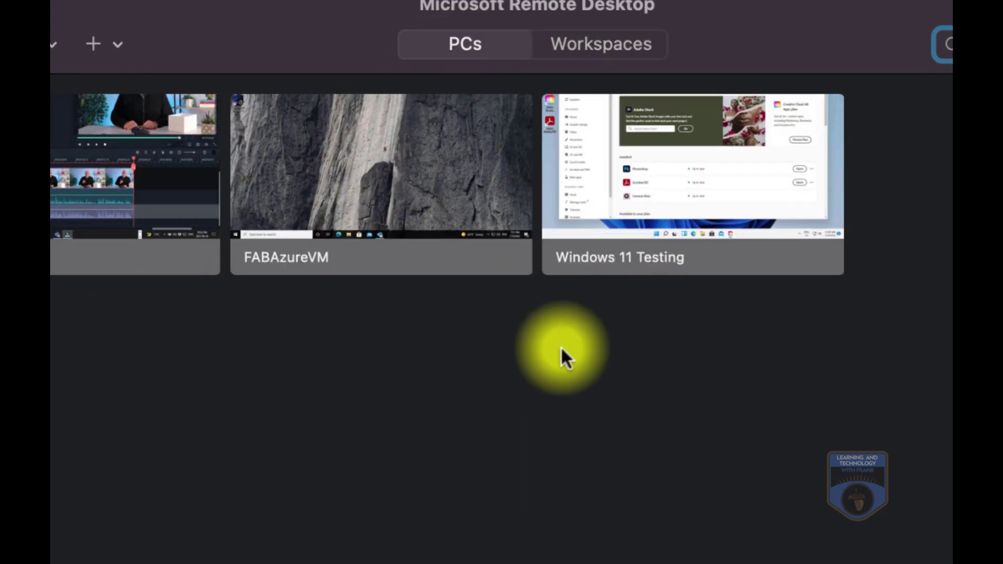
pyautogui.click(587, 41)
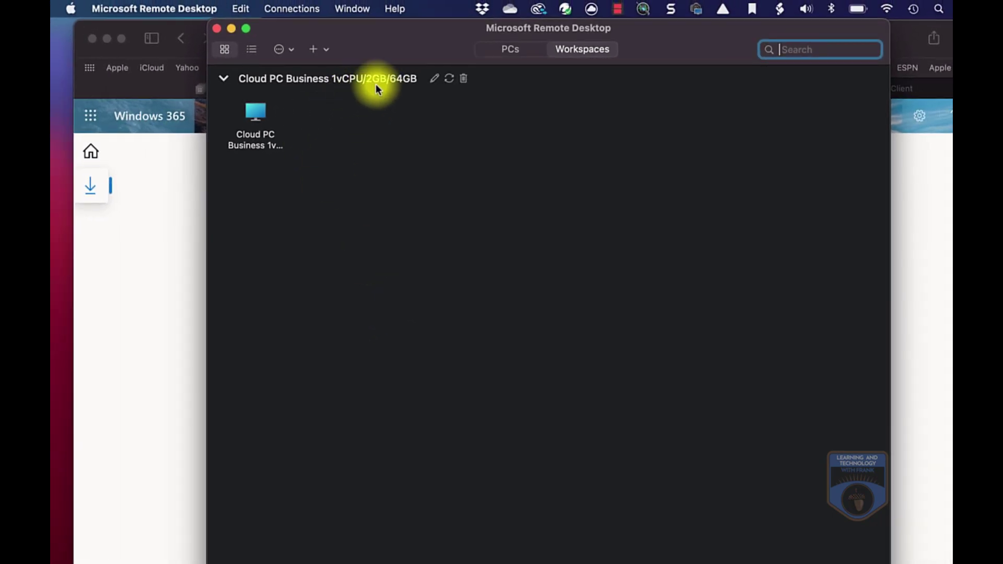
pyautogui.click(465, 81)
pyautogui.click(581, 397)
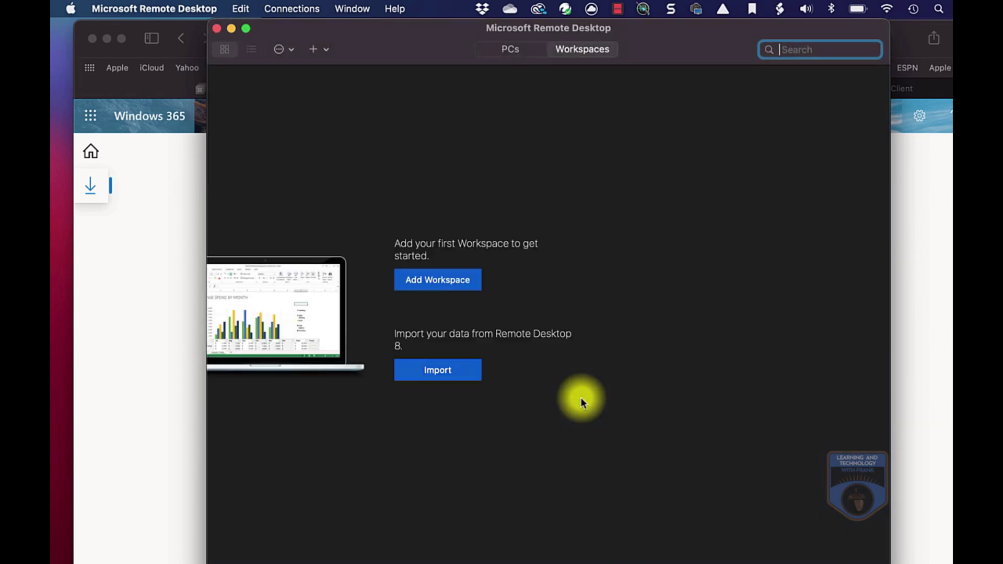
# - Add a workspace from the pasted feed-discovery URL, listing Cloud PC Business 2vCPU/4GB/64GB
pyautogui.click(442, 283)
pyautogui.rightClick(431, 312)
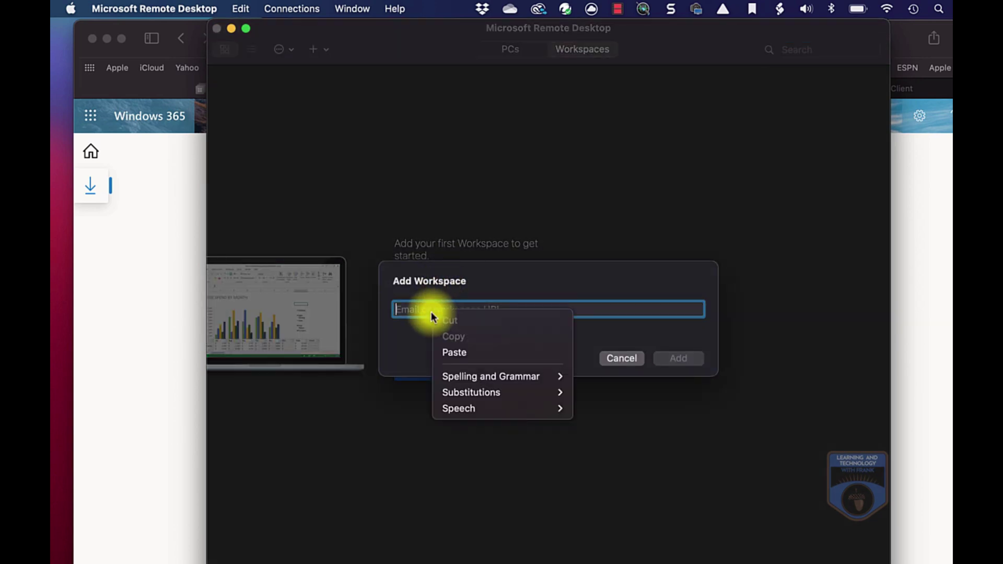
pyautogui.click(464, 351)
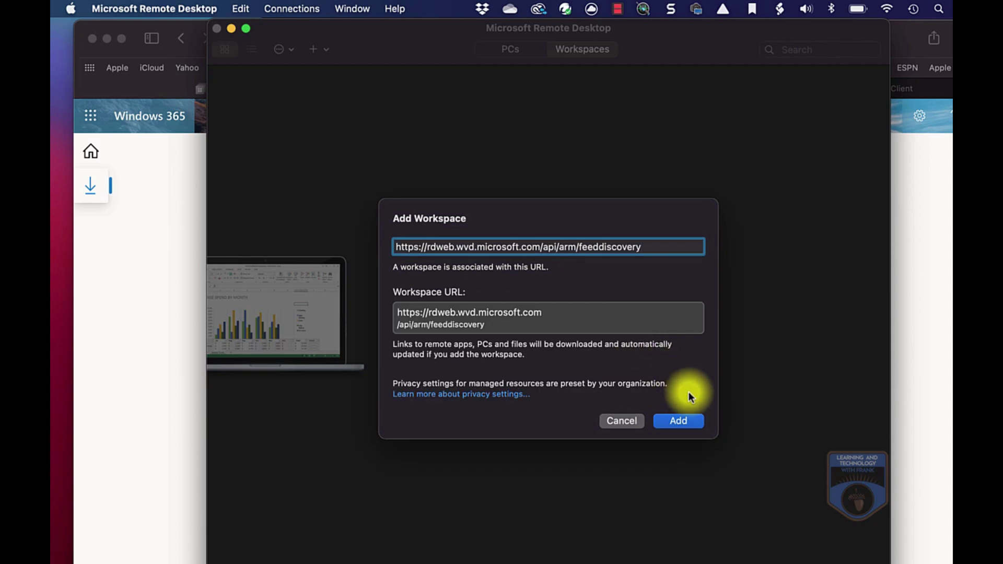
pyautogui.click(678, 422)
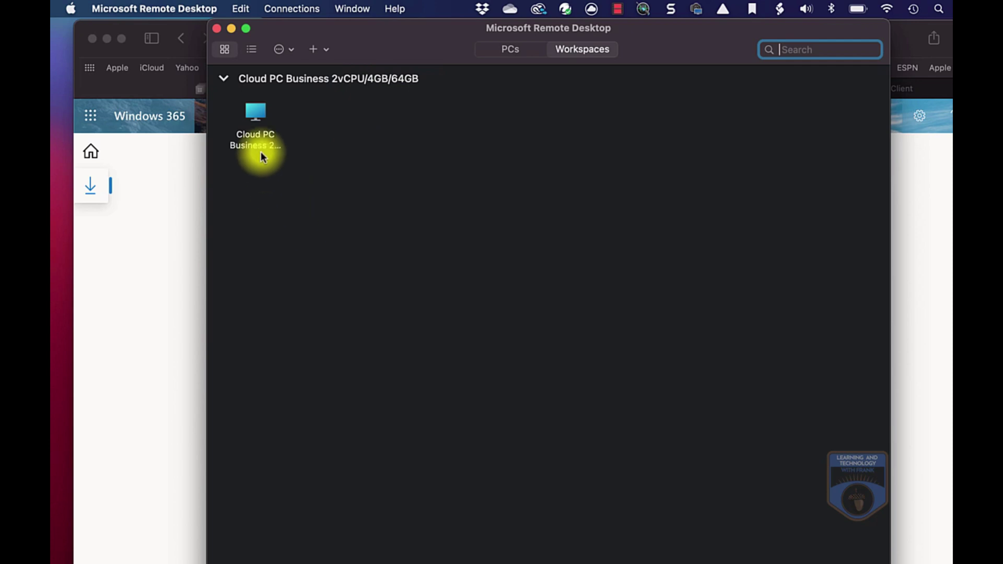
# - Connect to Cloud PC Business 2vCPU/4GB/64GB and select the Microsoft Teams shortcut on its desktop
pyautogui.doubleClick(262, 121)
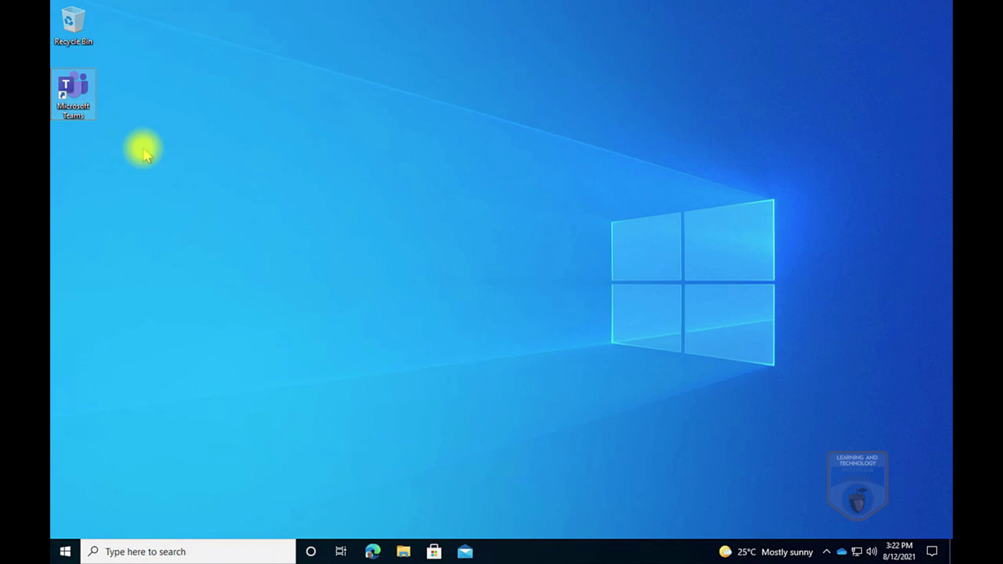
pyautogui.click(98, 90)
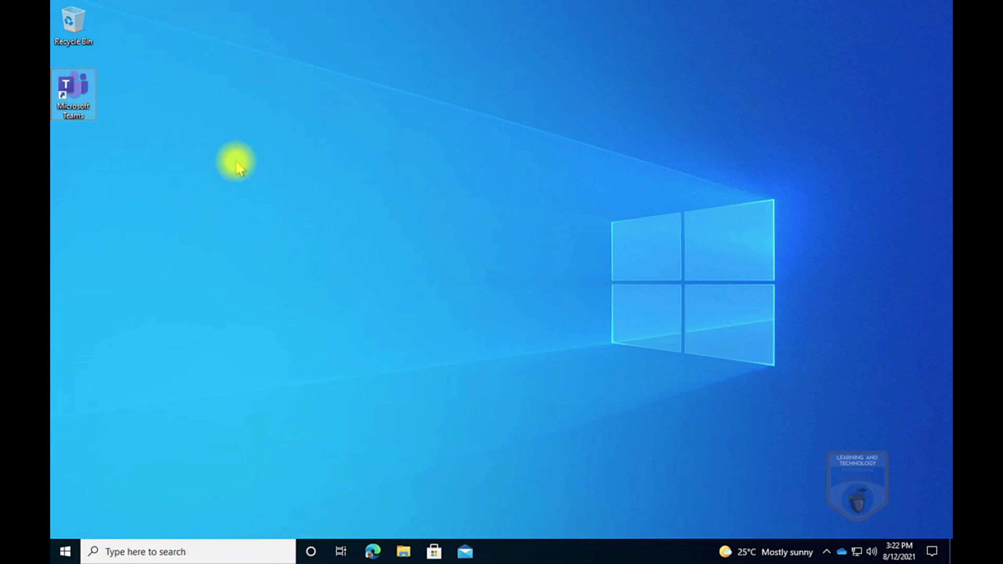